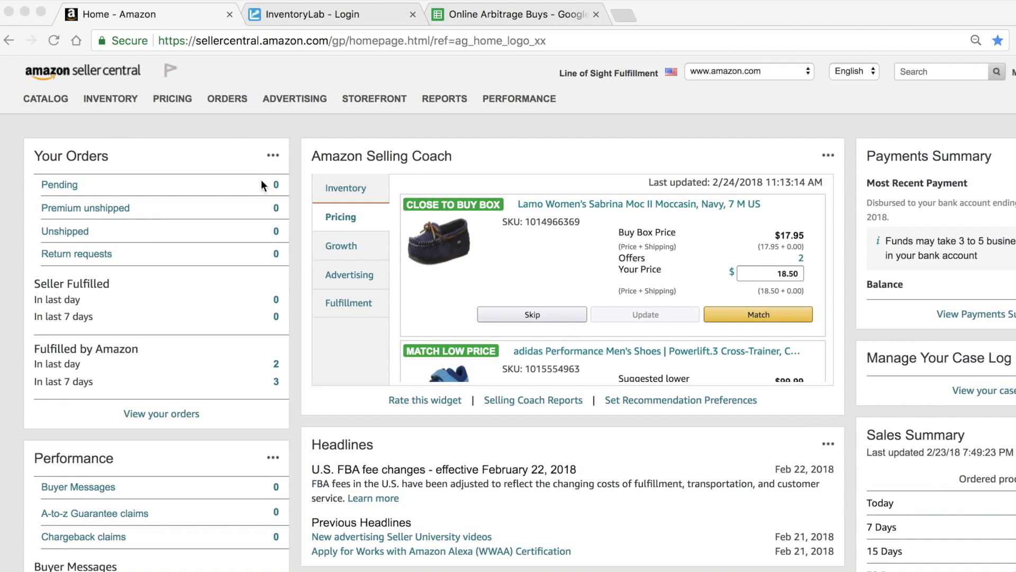
Go to Seller Central's Manage Pricing page, then log into InventoryLab.
click(201, 129)
mouse_move(172, 102)
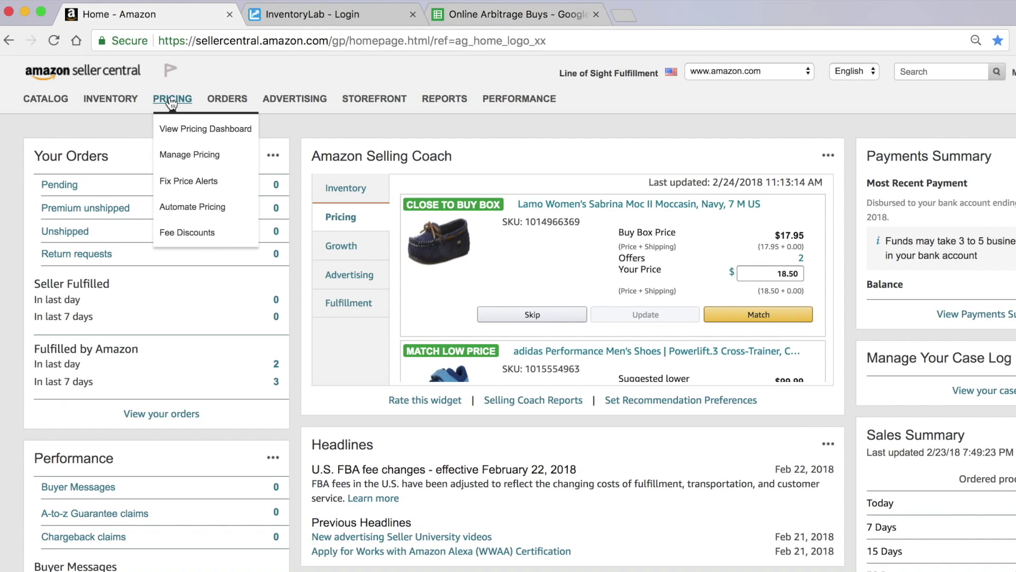
click(186, 158)
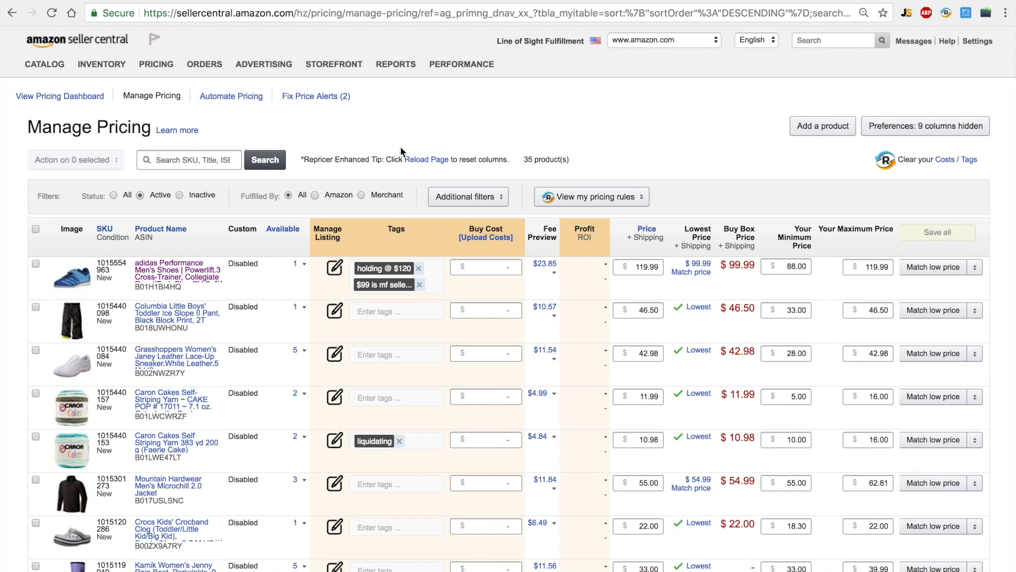
click(297, 1)
click(499, 222)
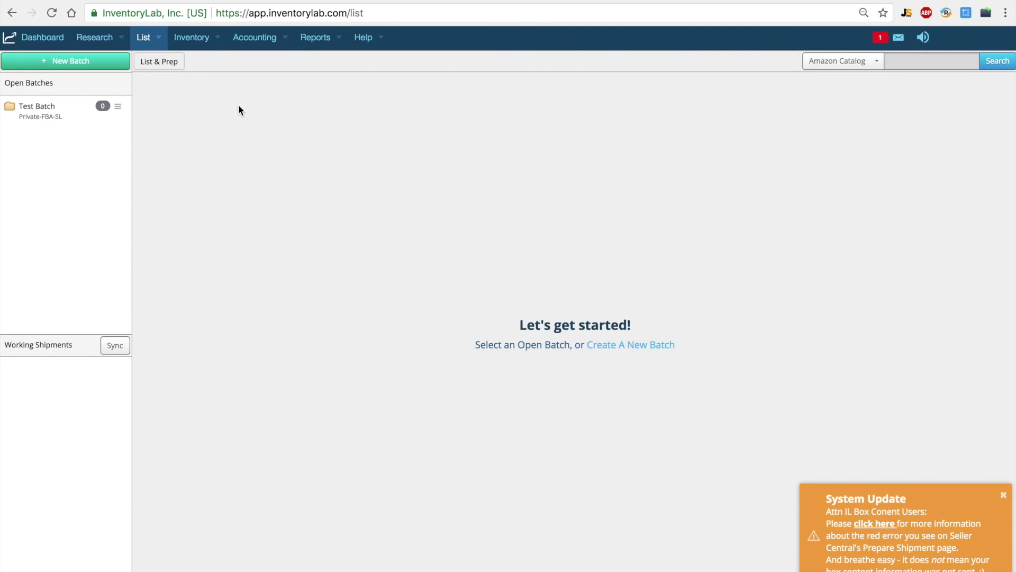
Export InventoryLab's FBA inventory list as a CSV into the Inventory Files folder.
click(204, 40)
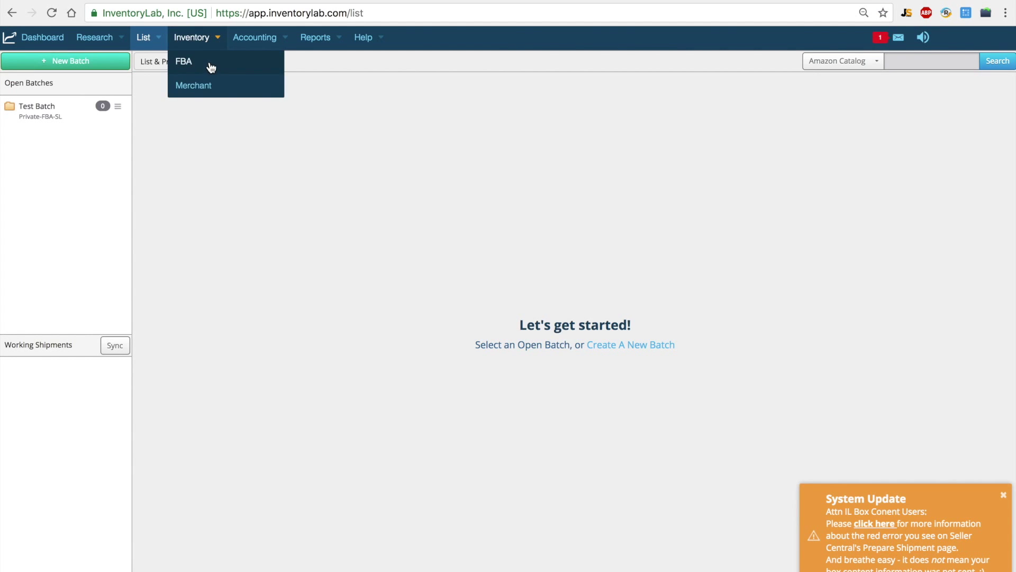
click(209, 61)
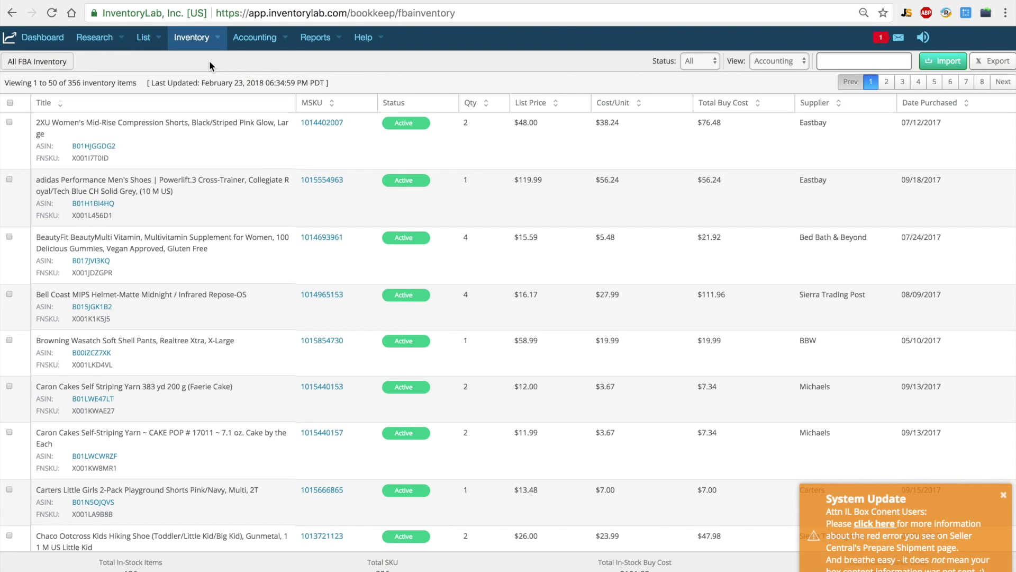
click(990, 63)
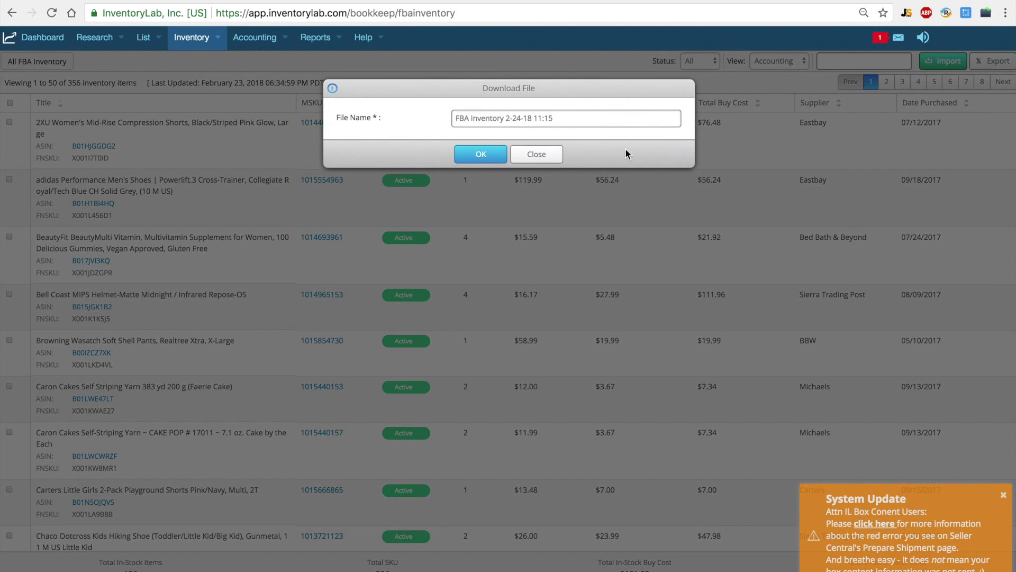
click(494, 160)
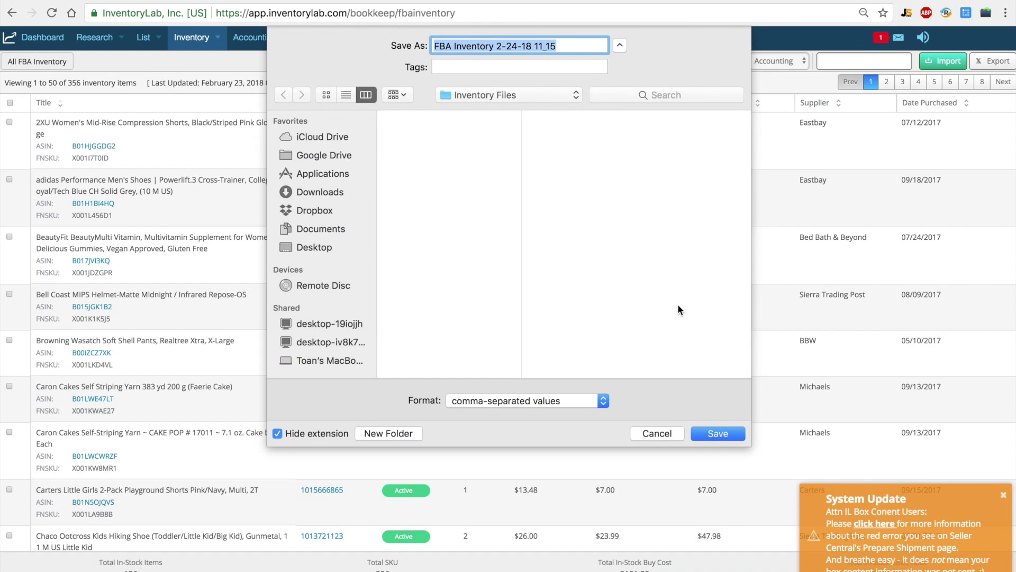
click(711, 433)
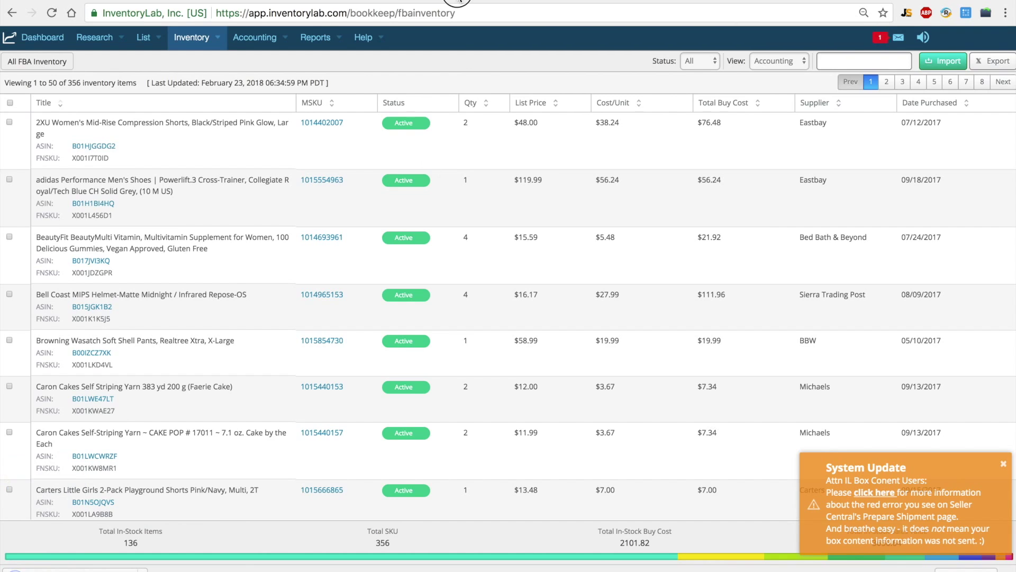
click(456, 7)
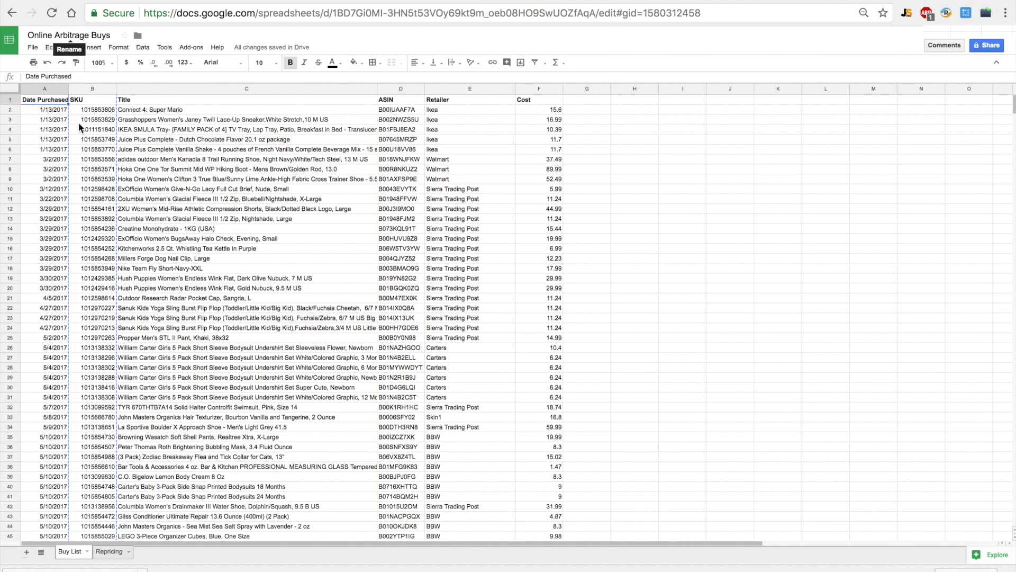
Copy the Buy List SKU column into column A of the Repricing sheet.
click(946, 13)
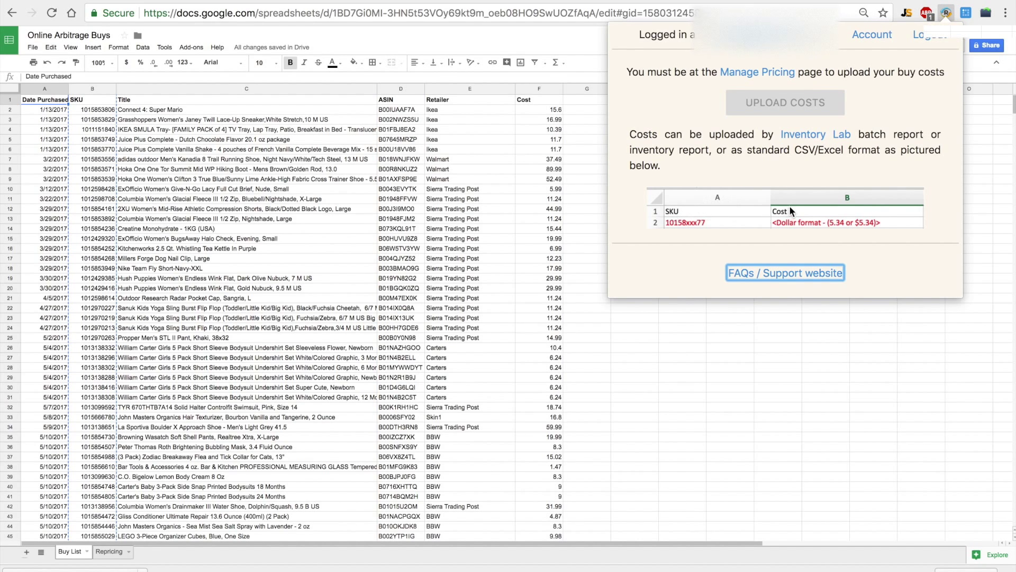
click(946, 13)
click(84, 89)
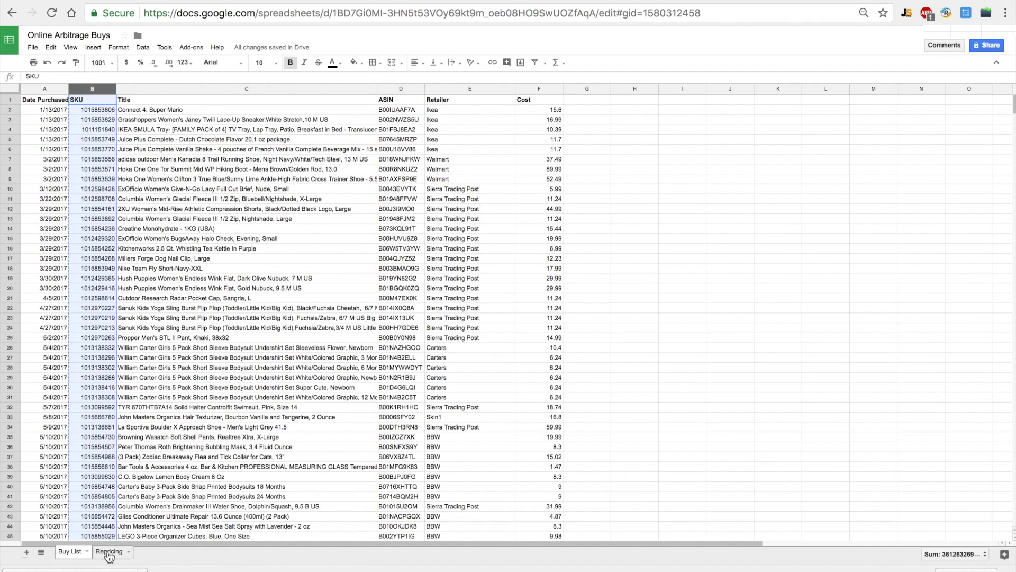
click(108, 552)
click(61, 207)
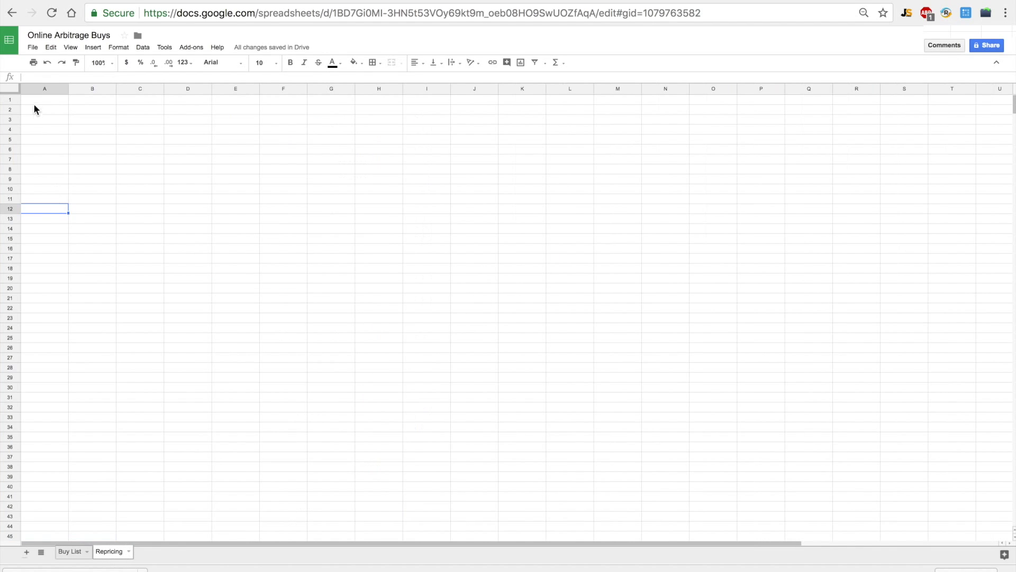
click(40, 88)
key(ctrl+v)
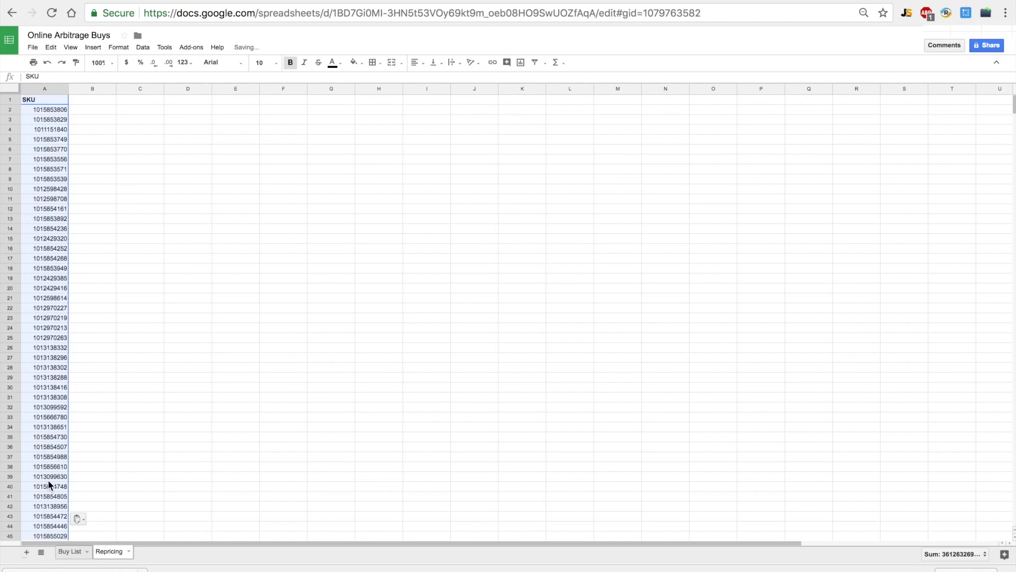
Copy the Buy List Cost column into column B of the Repricing sheet.
click(69, 551)
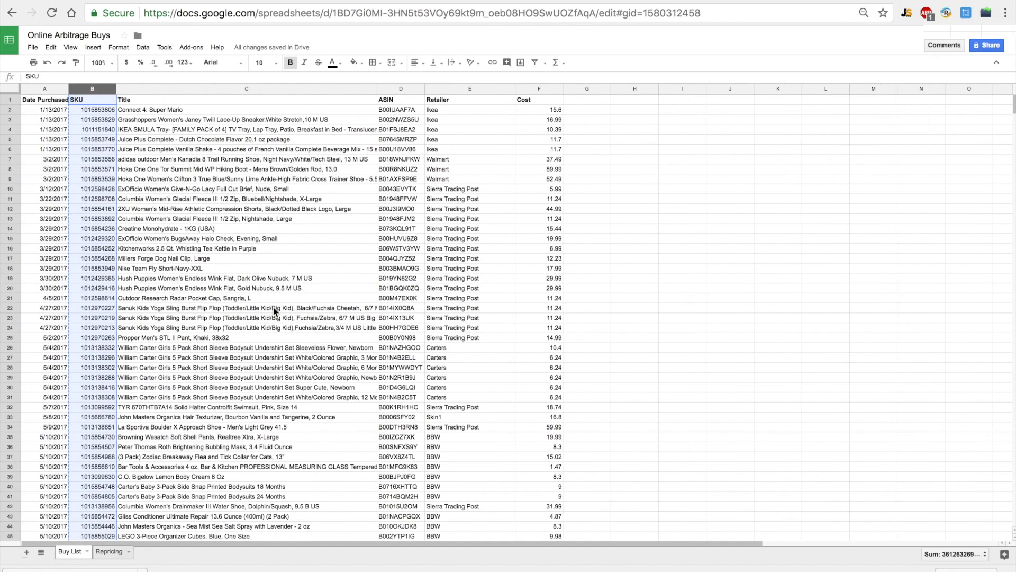
click(532, 89)
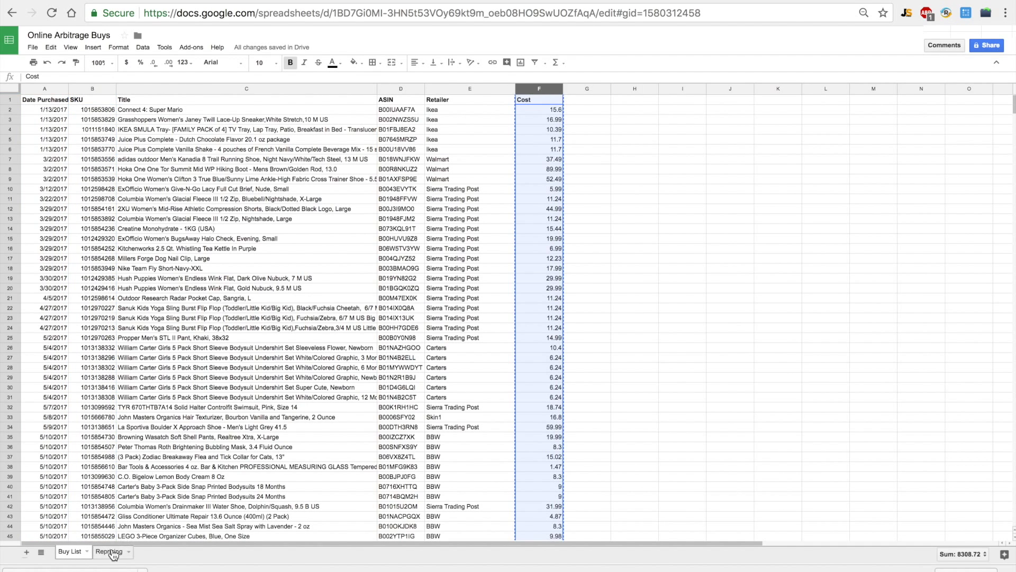
click(112, 551)
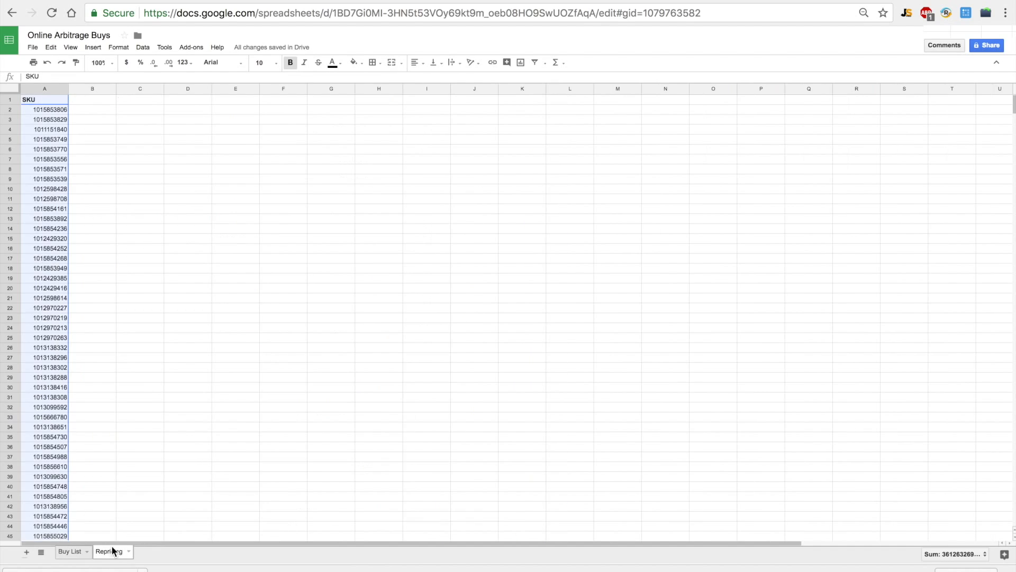
click(91, 88)
key(ctrl+v)
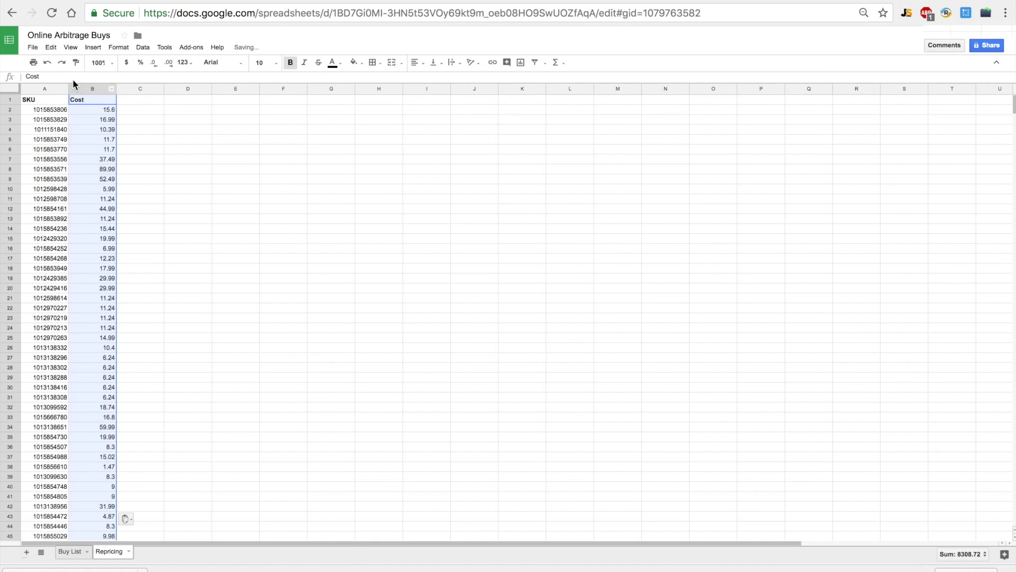
Download the Repricing sheet as a CSV into the Inventory Files folder.
click(32, 47)
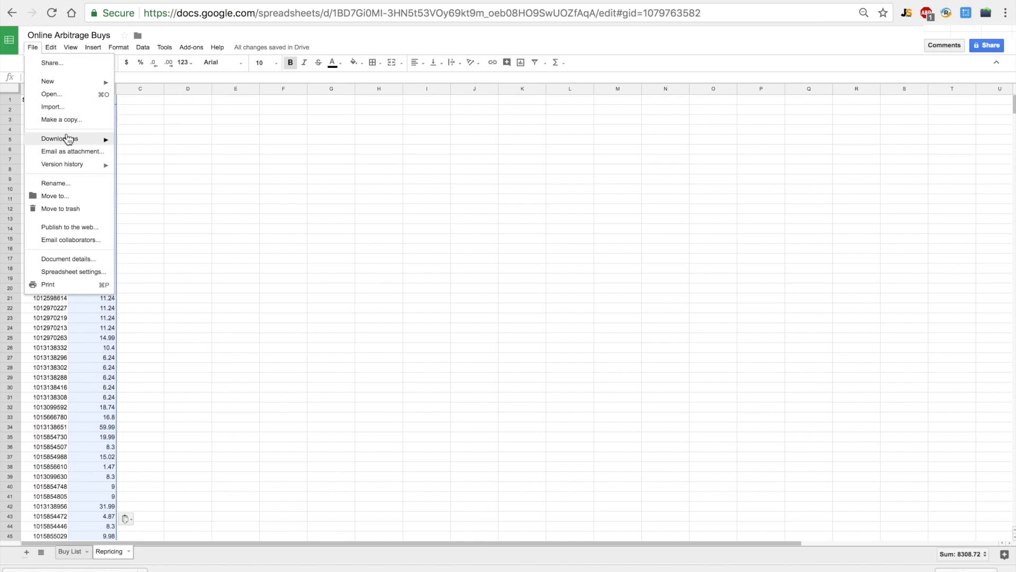
mouse_move(67, 138)
click(170, 194)
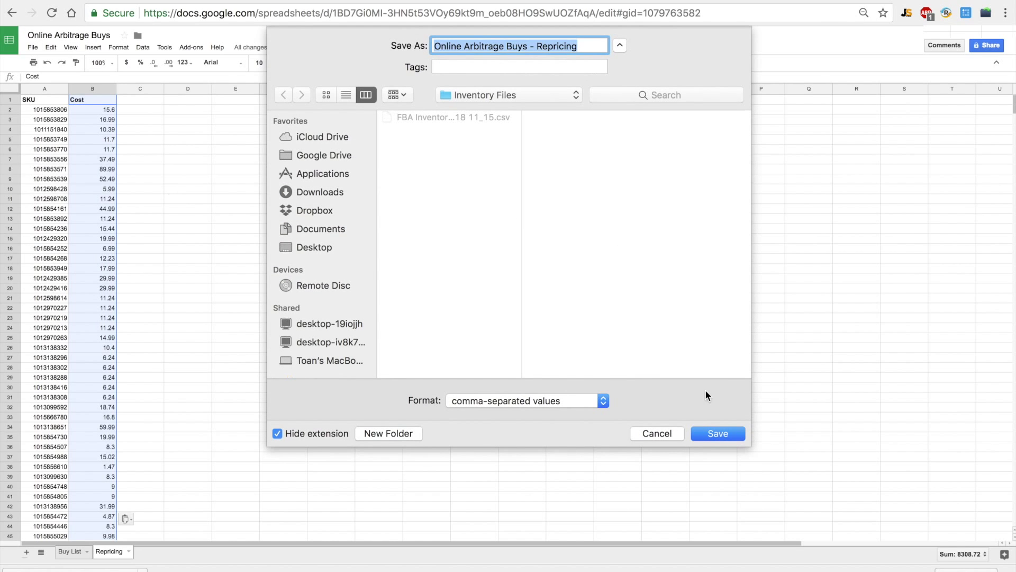
click(717, 433)
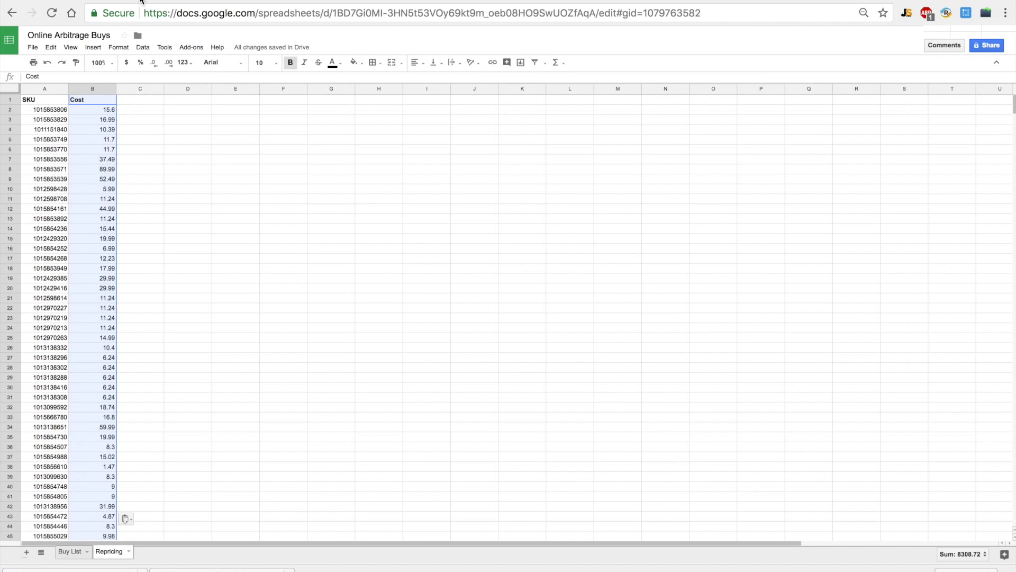
key(ctrl+Tab)
Upload the inventory CSV of buy costs to Manage Pricing.
mouse_move(204, 63)
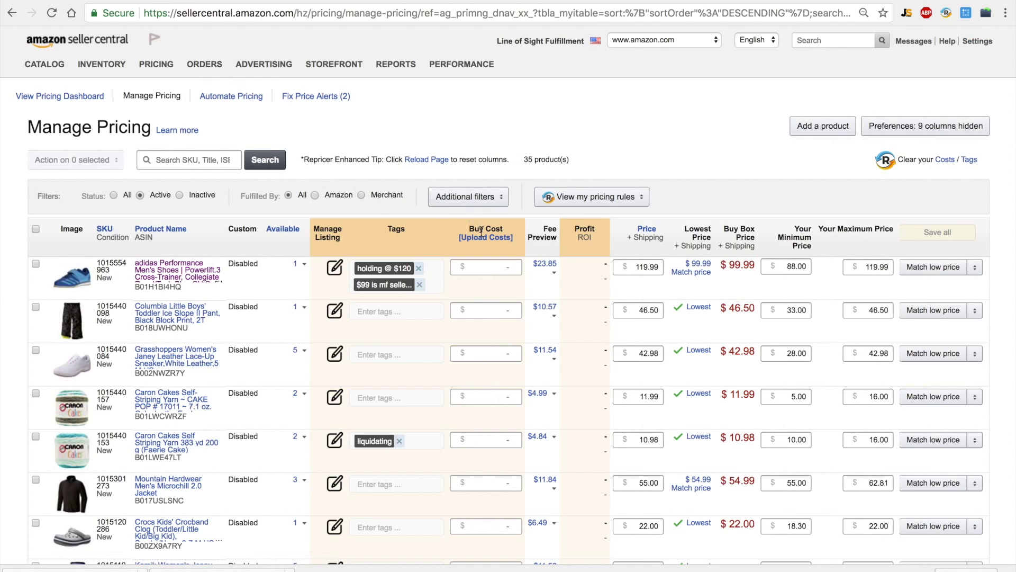
click(484, 238)
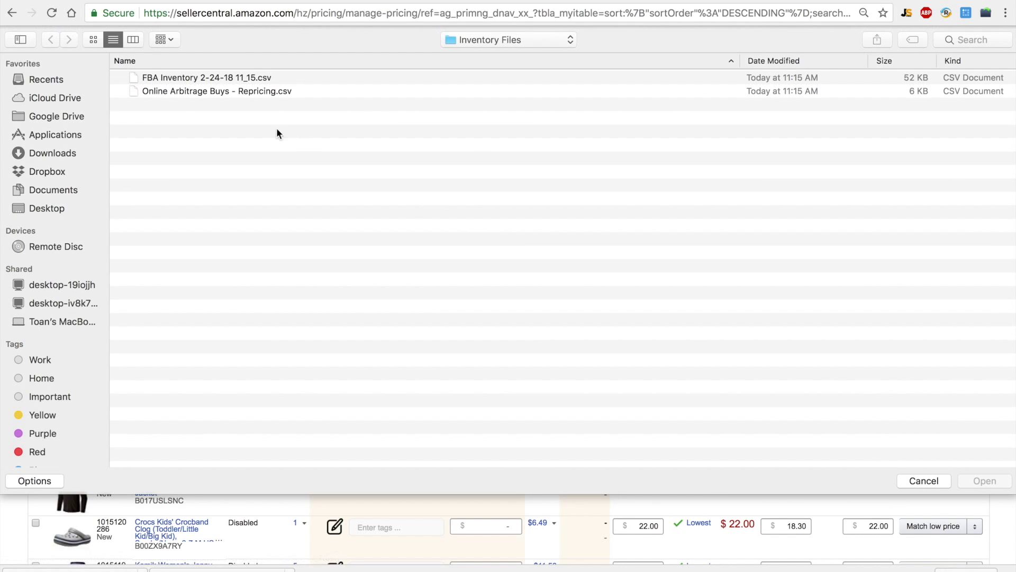
double_click(226, 78)
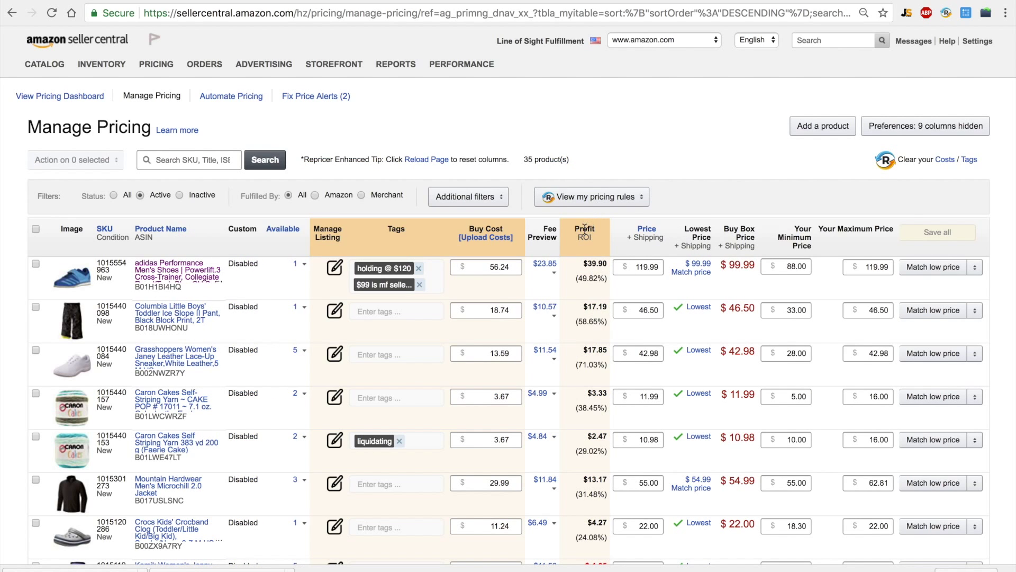
Scroll through the listings to review the new buy cost, profit and ROI figures.
scroll(585, 231, down, 4)
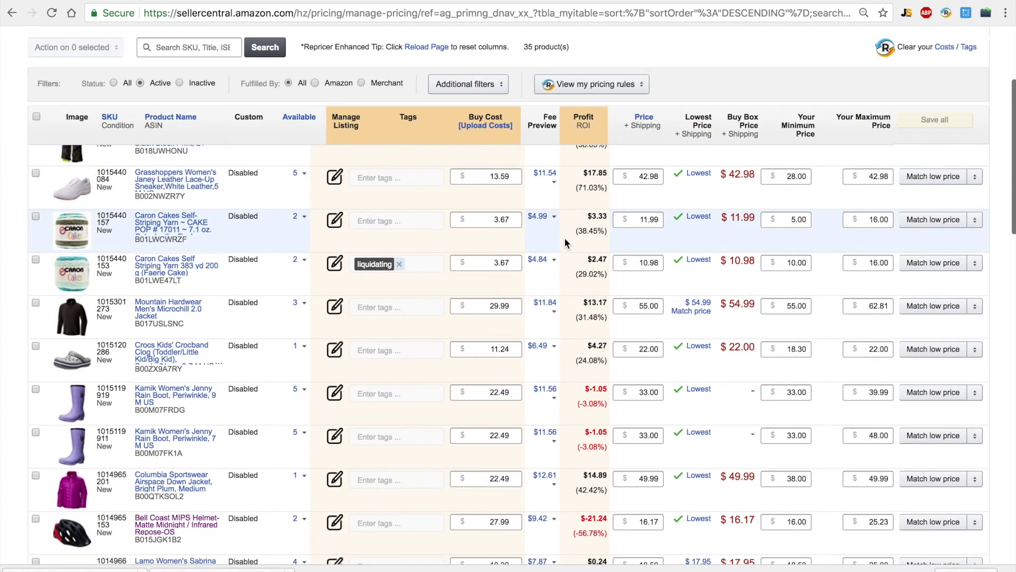
scroll(575, 289, down, 1)
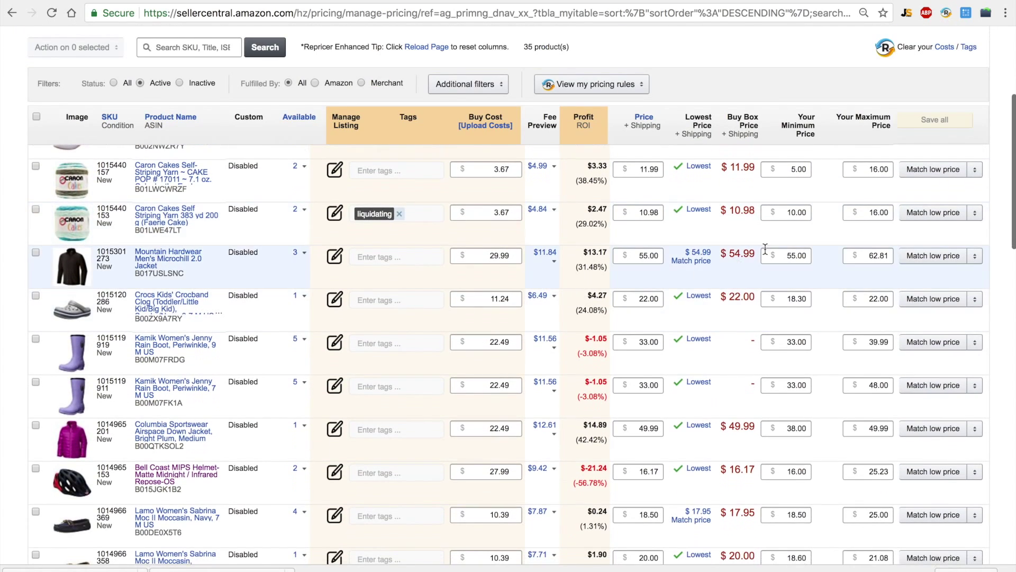
scroll(471, 280, up, 5)
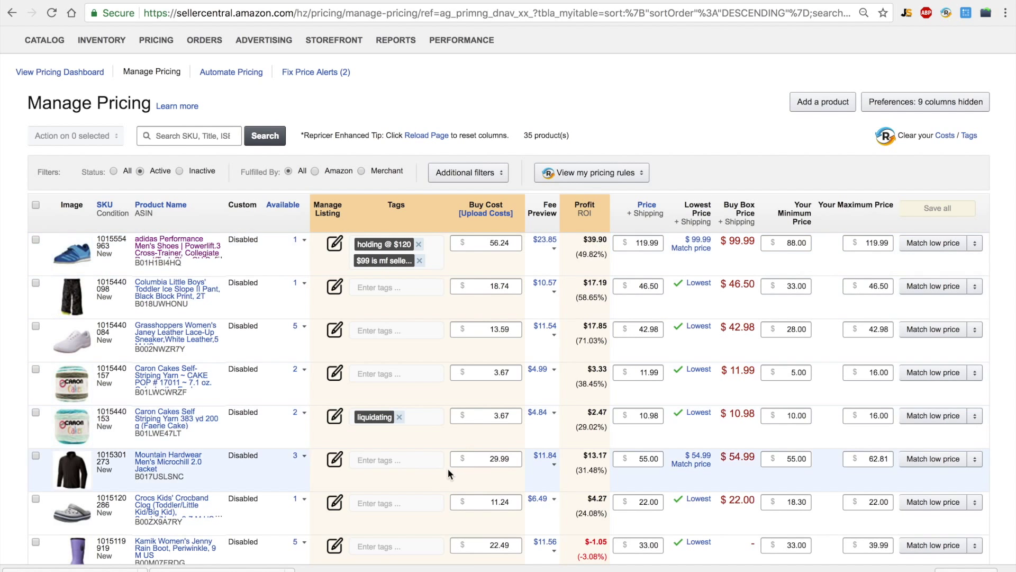
scroll(448, 469, up, 1)
click(595, 197)
In General Strategy's Paused list, load the Buy Box and resume the Lamo Sabrina Moc SKU.
click(591, 231)
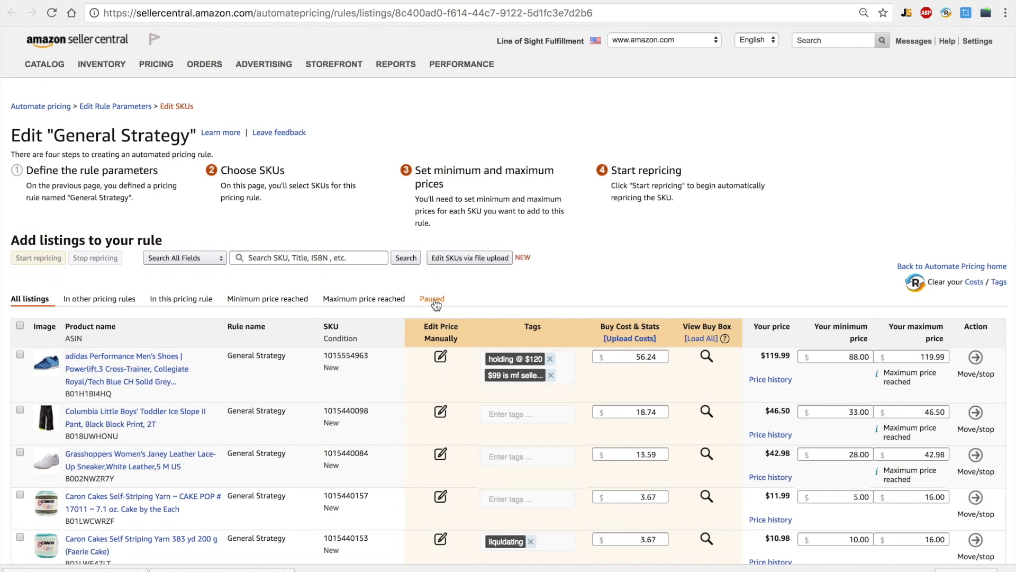
click(436, 299)
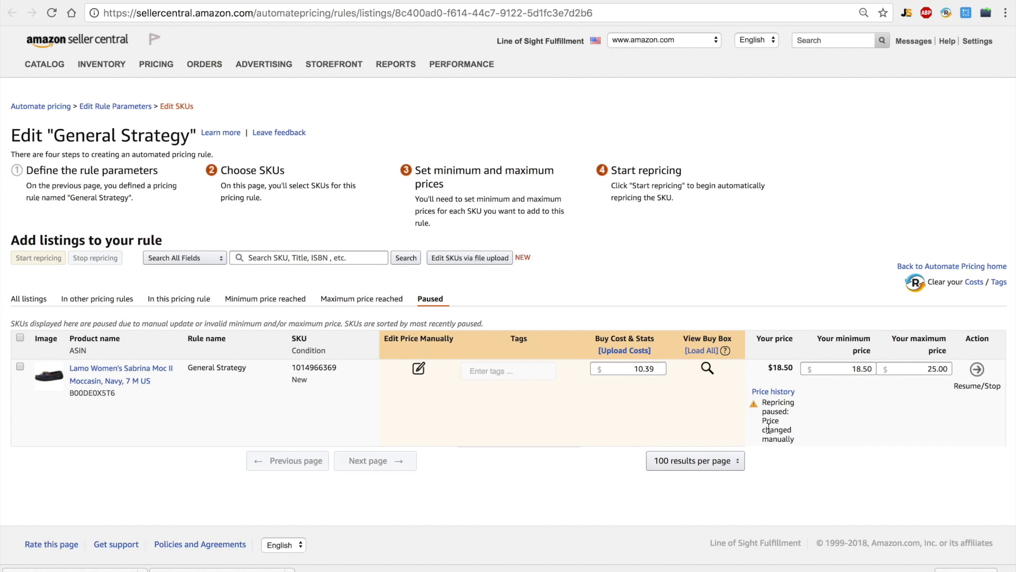
click(704, 369)
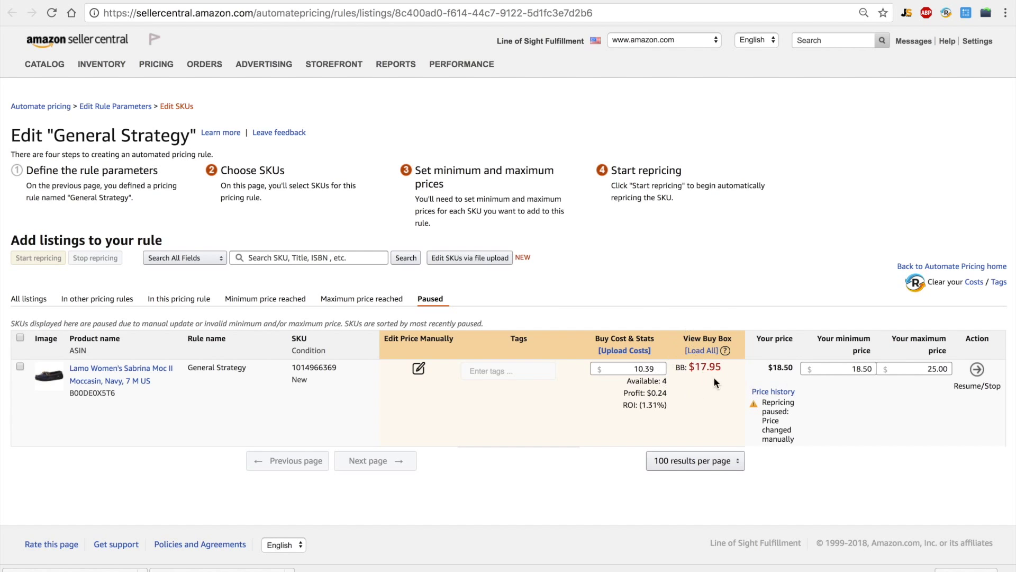
mouse_move(724, 353)
click(980, 371)
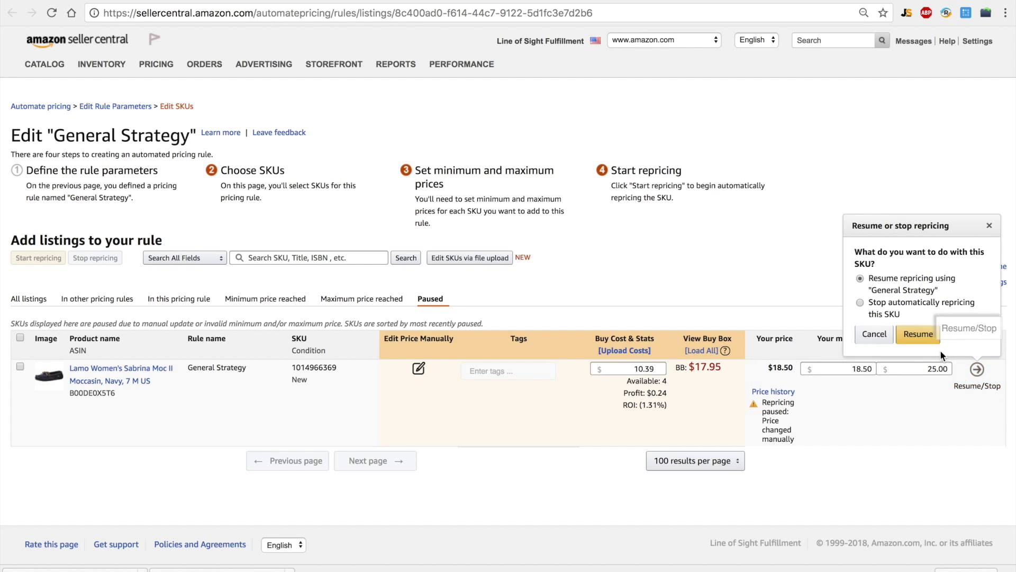
click(918, 334)
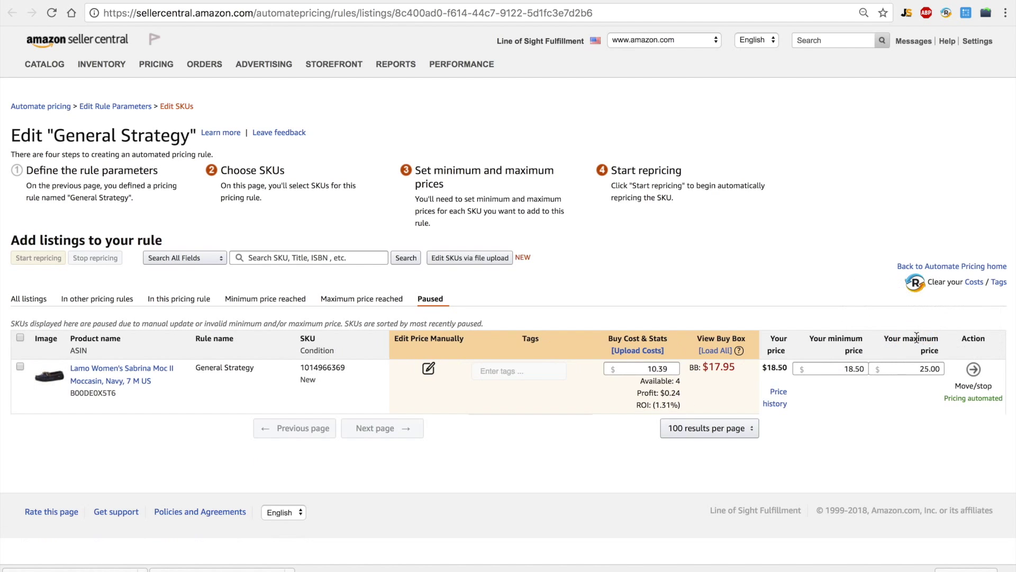
click(258, 300)
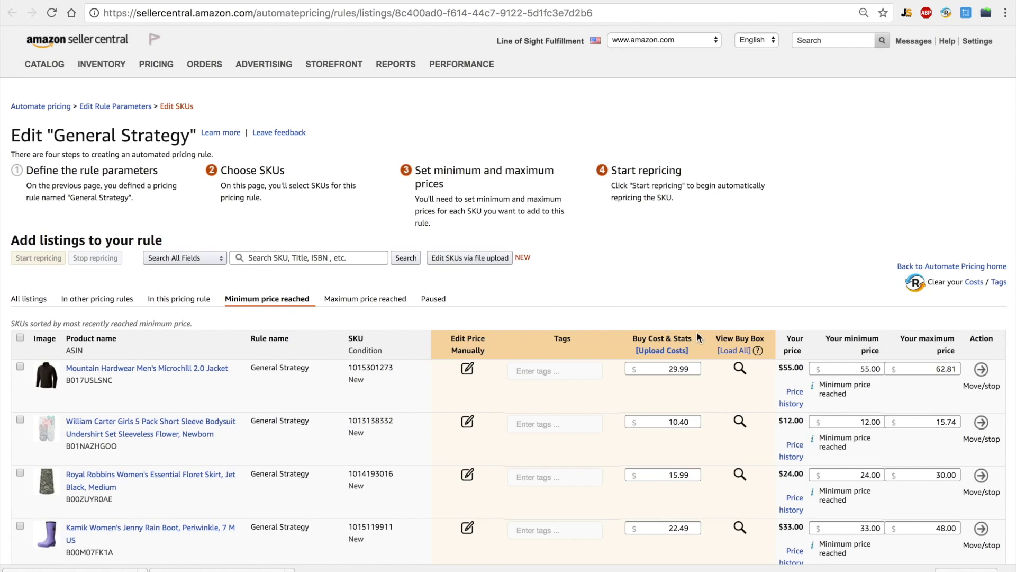
Review the minimum-price-reached SKUs' buy box prices, such as $54.99 and $9.97, with profit and ROI.
scroll(672, 261, down, 3)
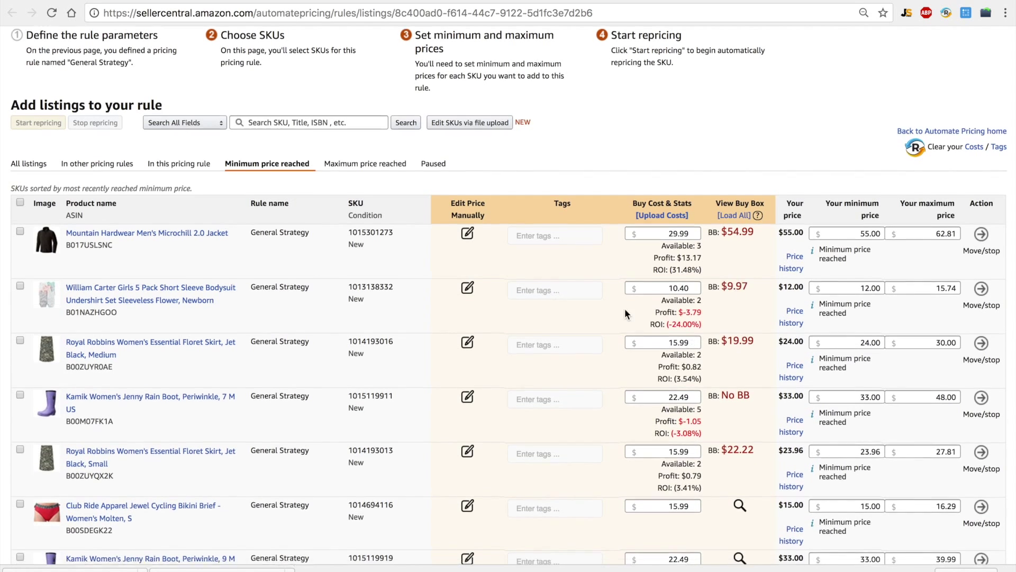
scroll(625, 312, down, 2)
scroll(625, 313, up, 1)
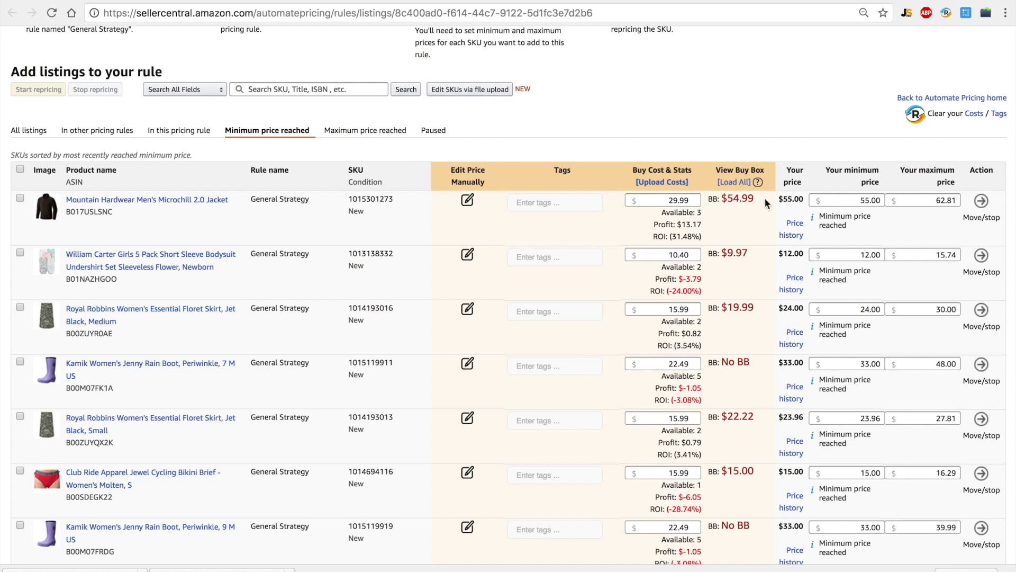
scroll(753, 247, down, 2)
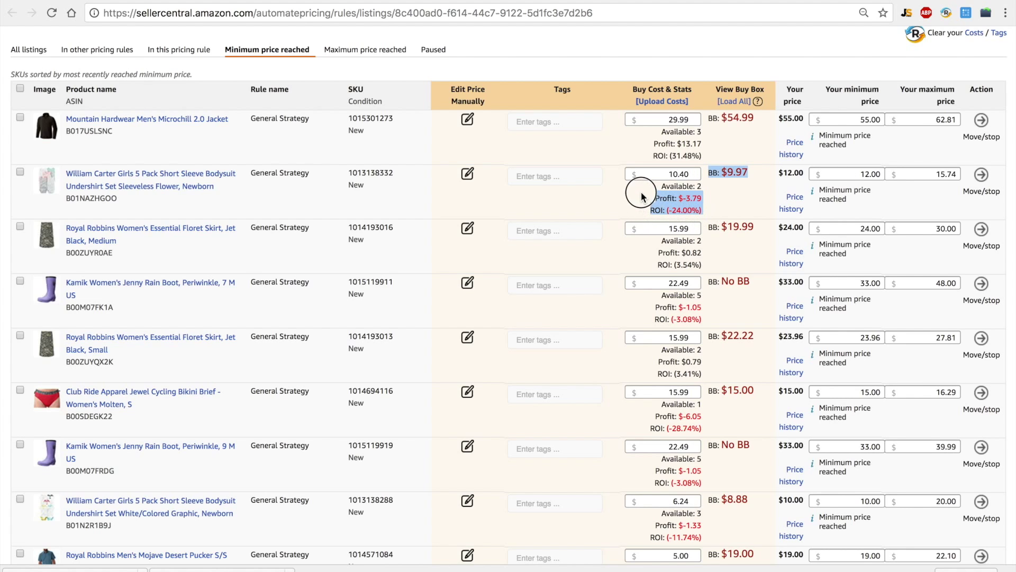
click(566, 179)
Tag the William Carter 5-pack bodysuit 'liquidating' and change its minimum price from 12.00 to 9.
text(li)
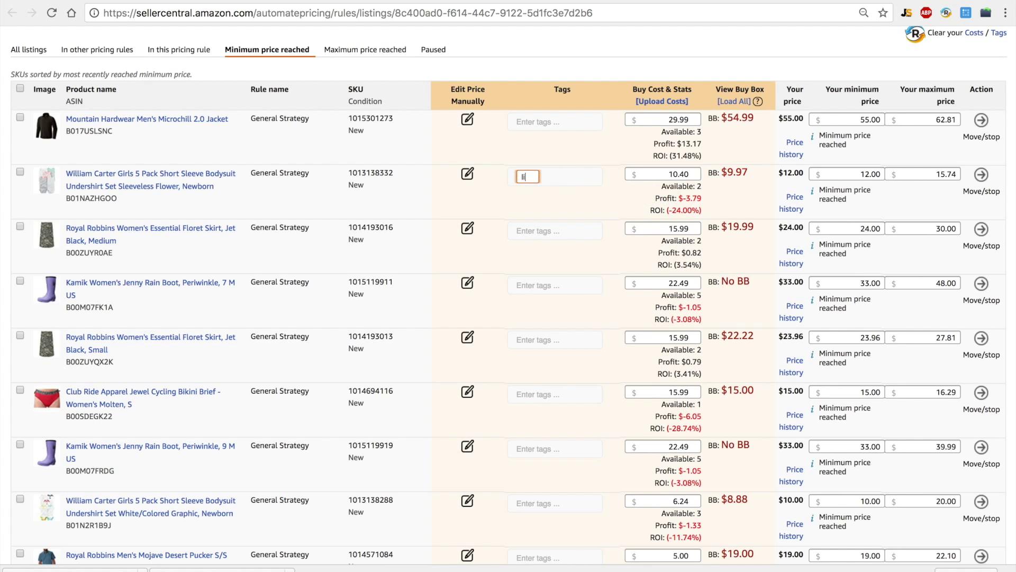
text(quidating)
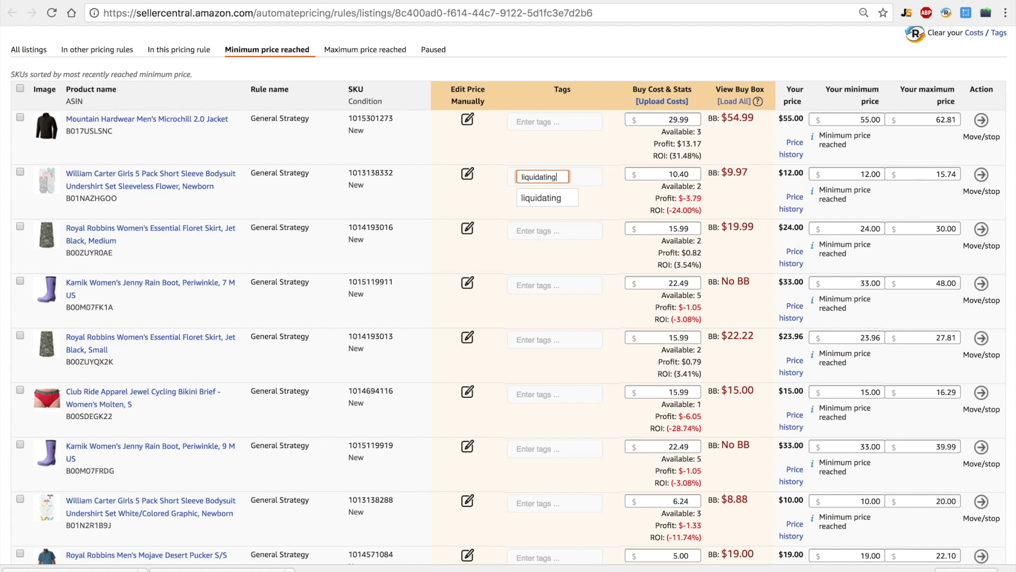
click(860, 174)
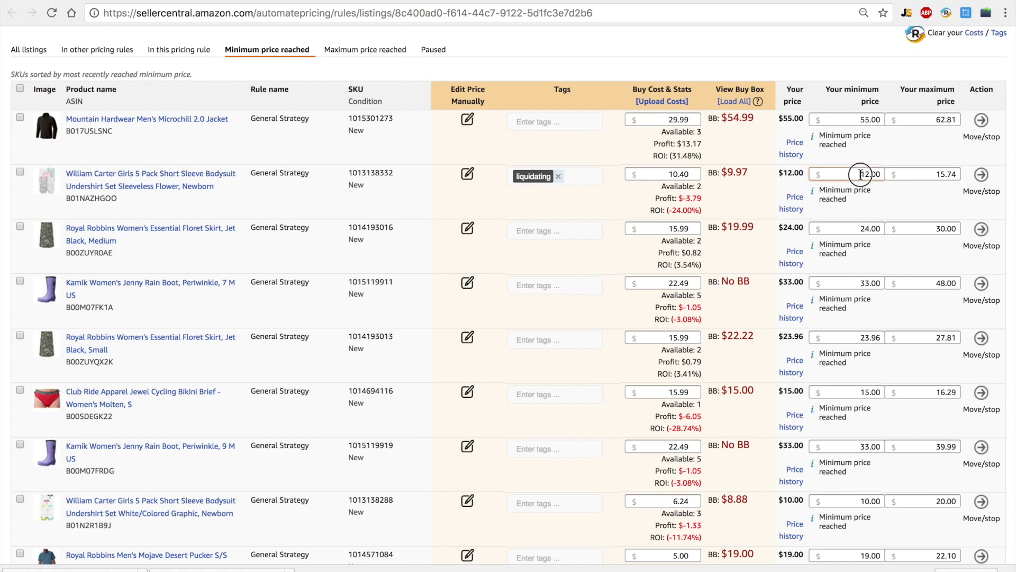
double_click(861, 174)
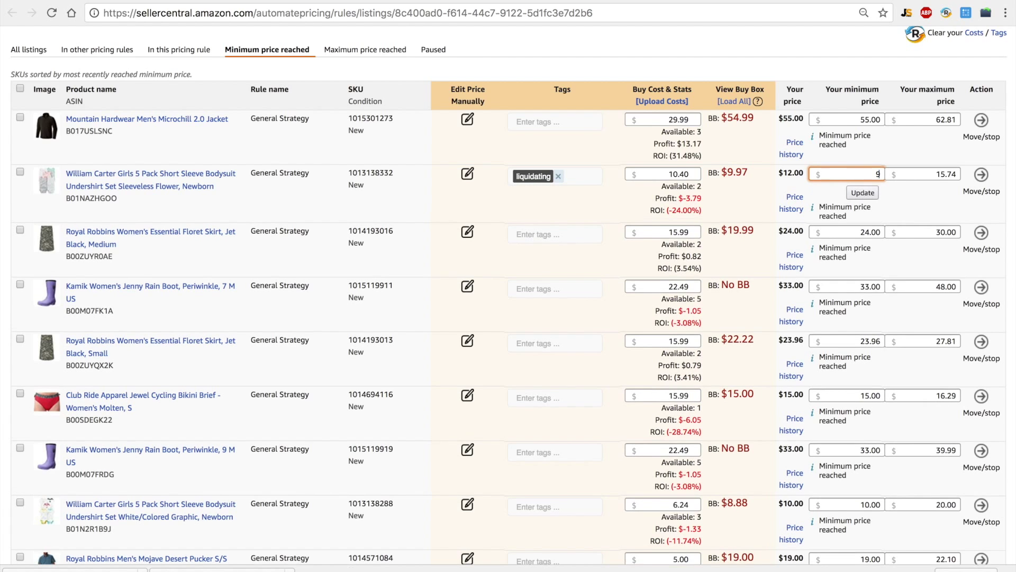
click(862, 193)
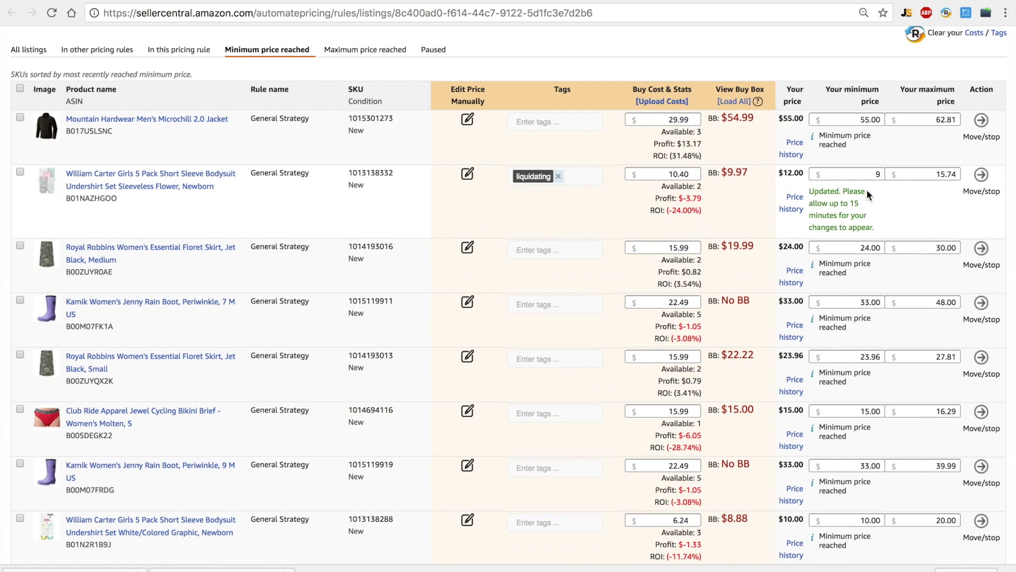
scroll(726, 208, down, 2)
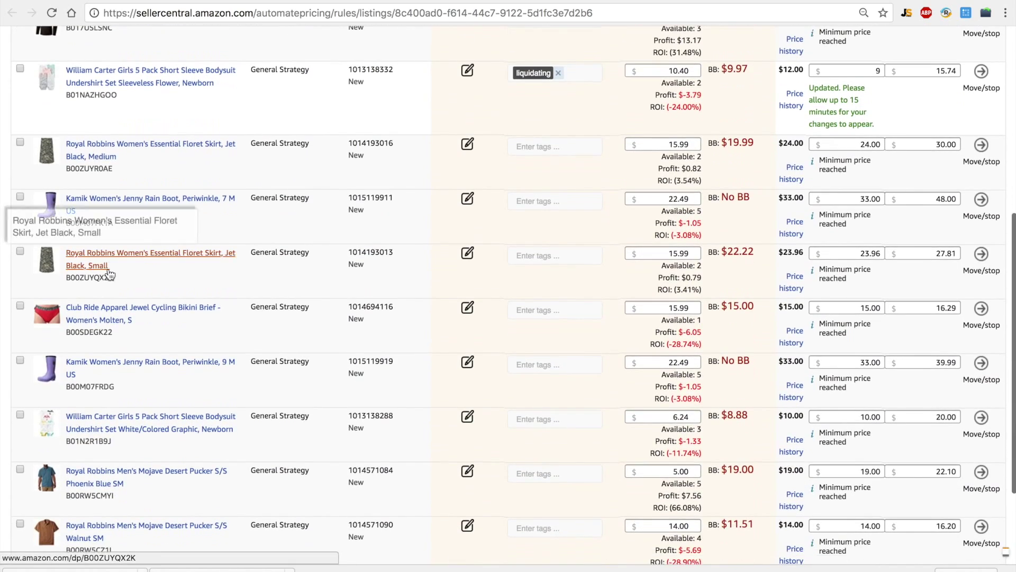
scroll(243, 289, down, 2)
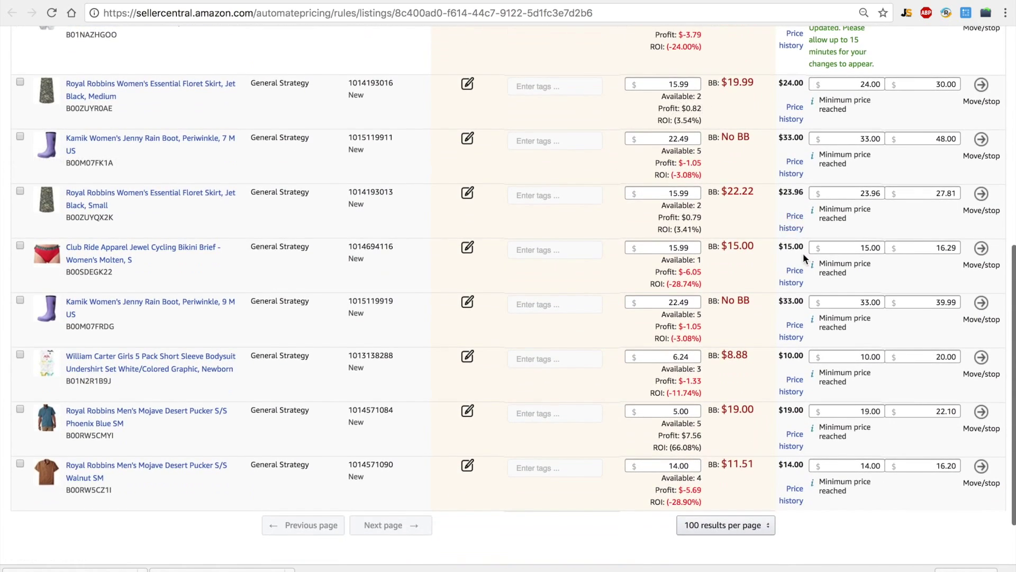